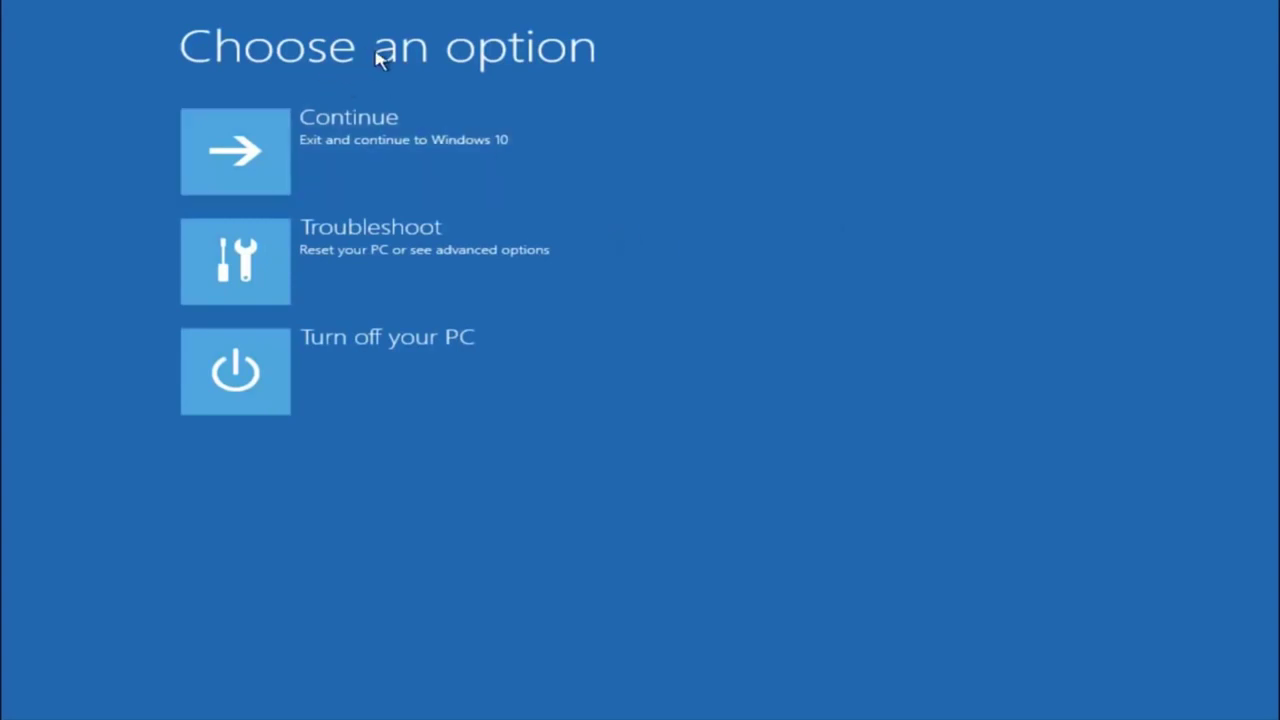
Launch System Restore from Troubleshoot > Advanced options in the Recovery Environment.
click(268, 263)
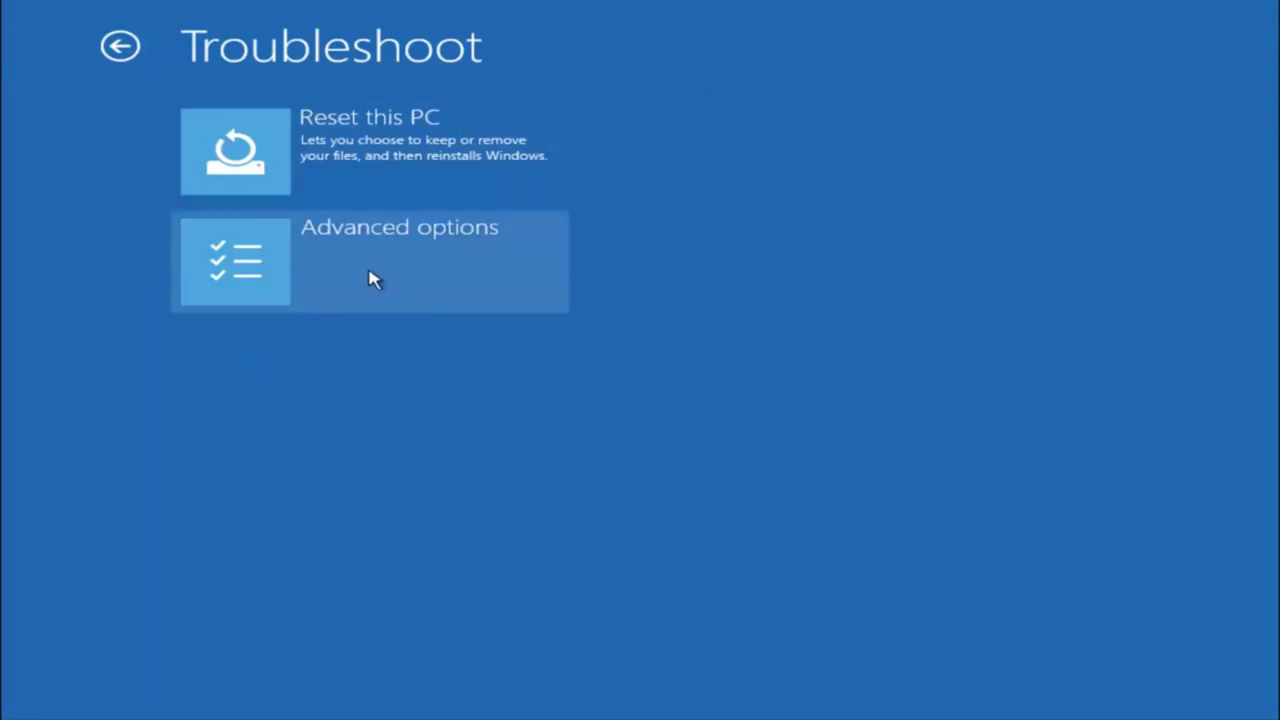
click(288, 270)
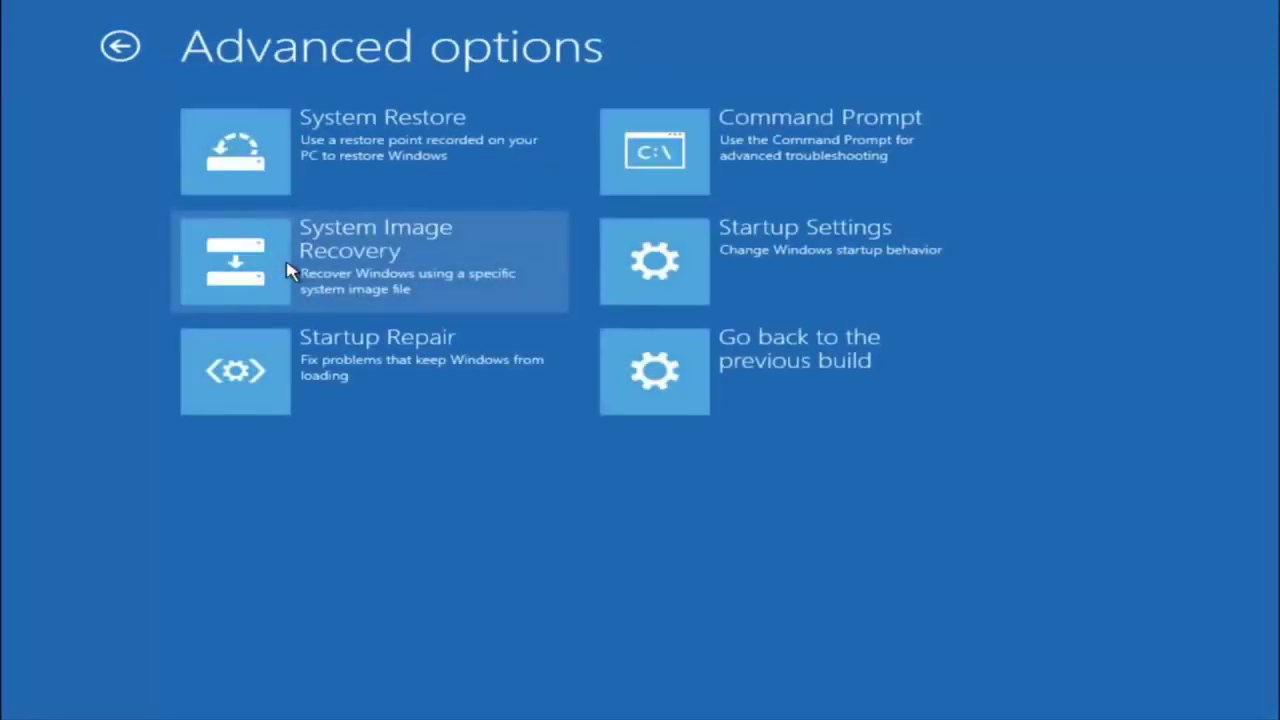
click(287, 150)
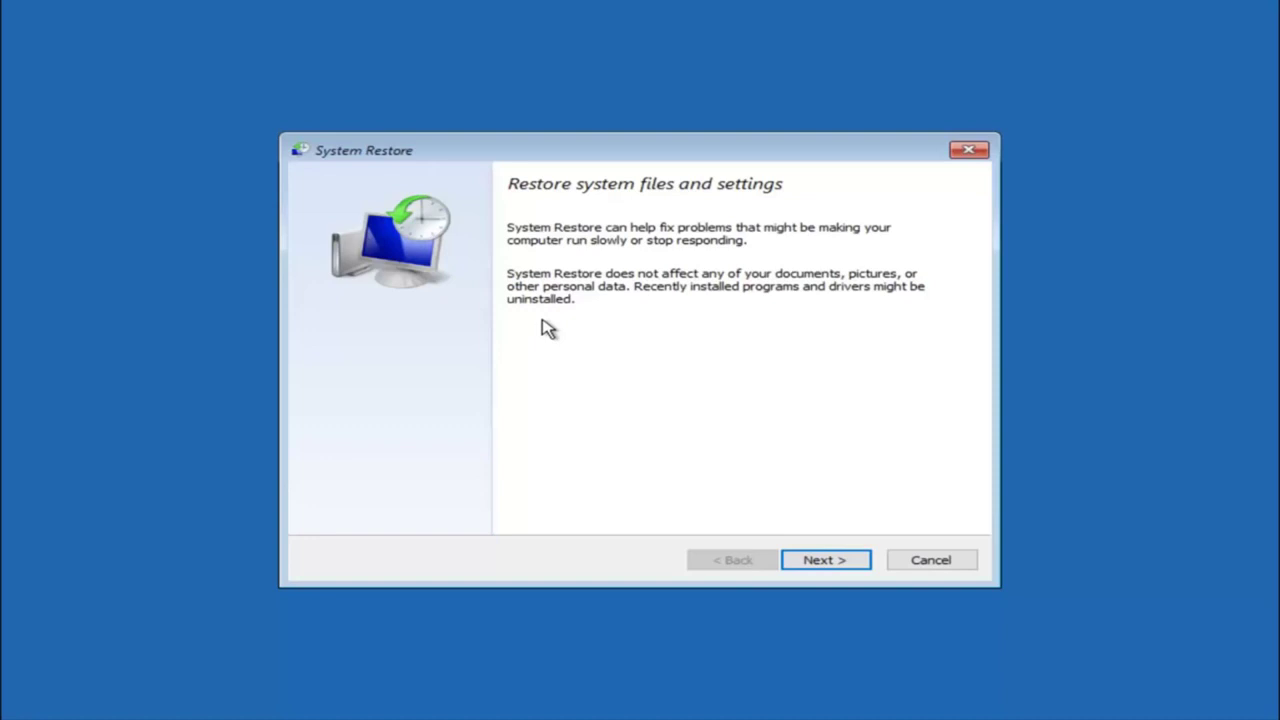
Choose the 10/5/2016 'before update' restore point for Local Disk (C:).
click(790, 563)
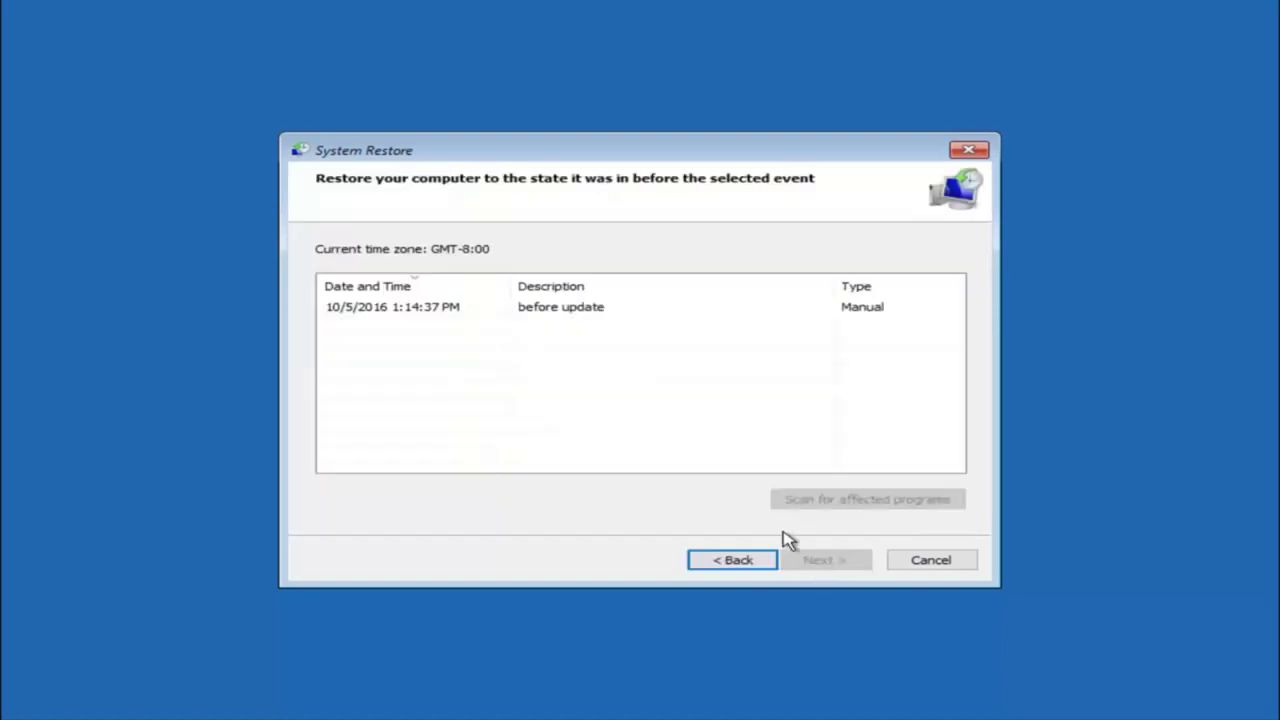
click(366, 316)
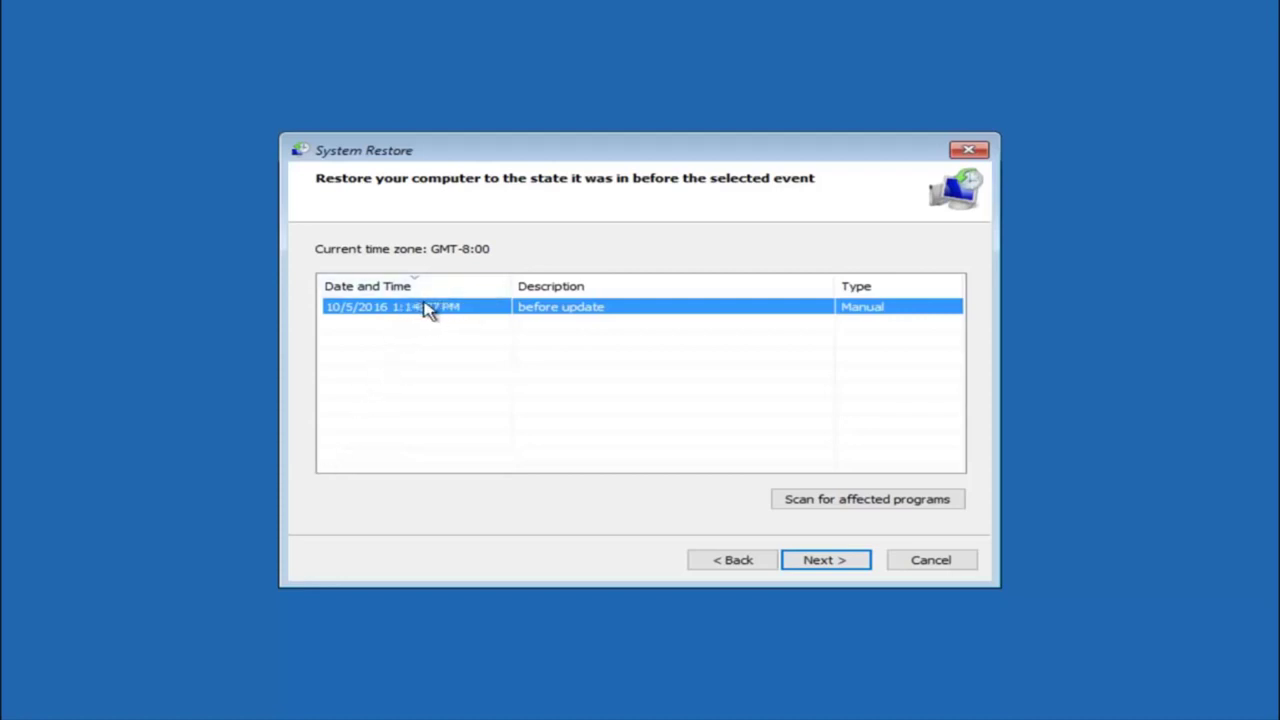
click(820, 563)
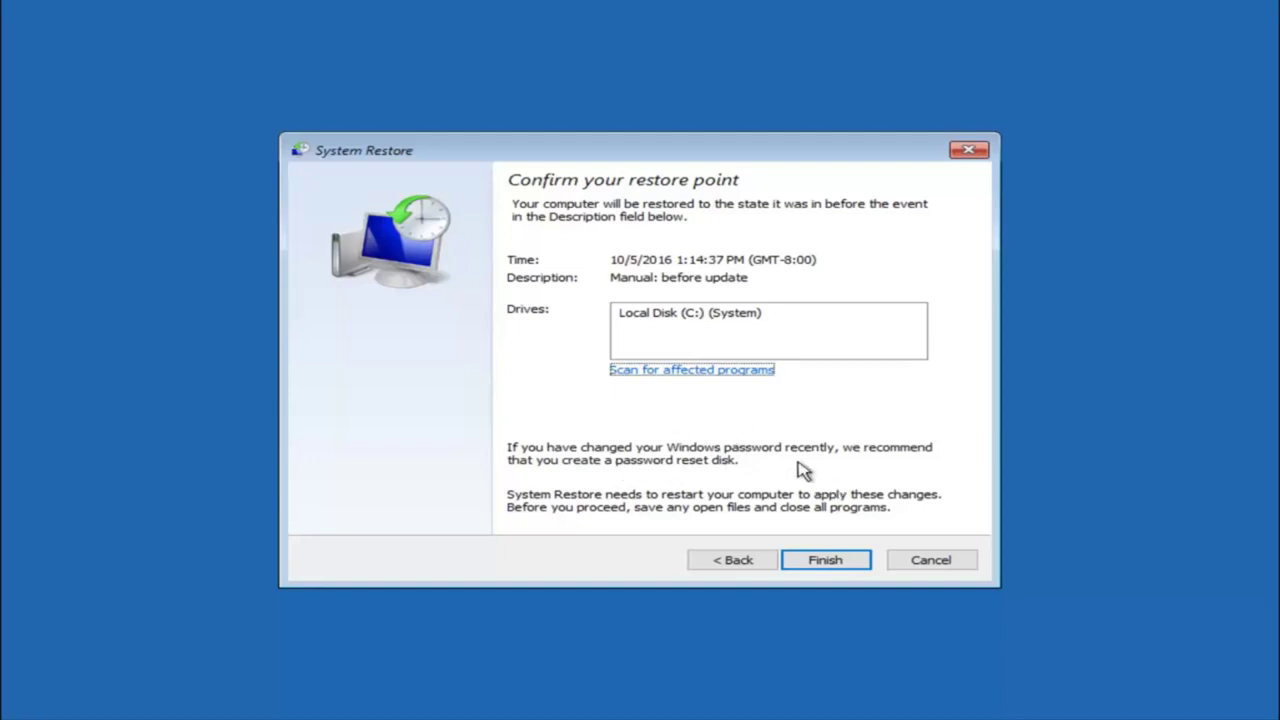
Finish the wizard and confirm the uninterruptible restore to the 10/5/2016 point.
click(828, 570)
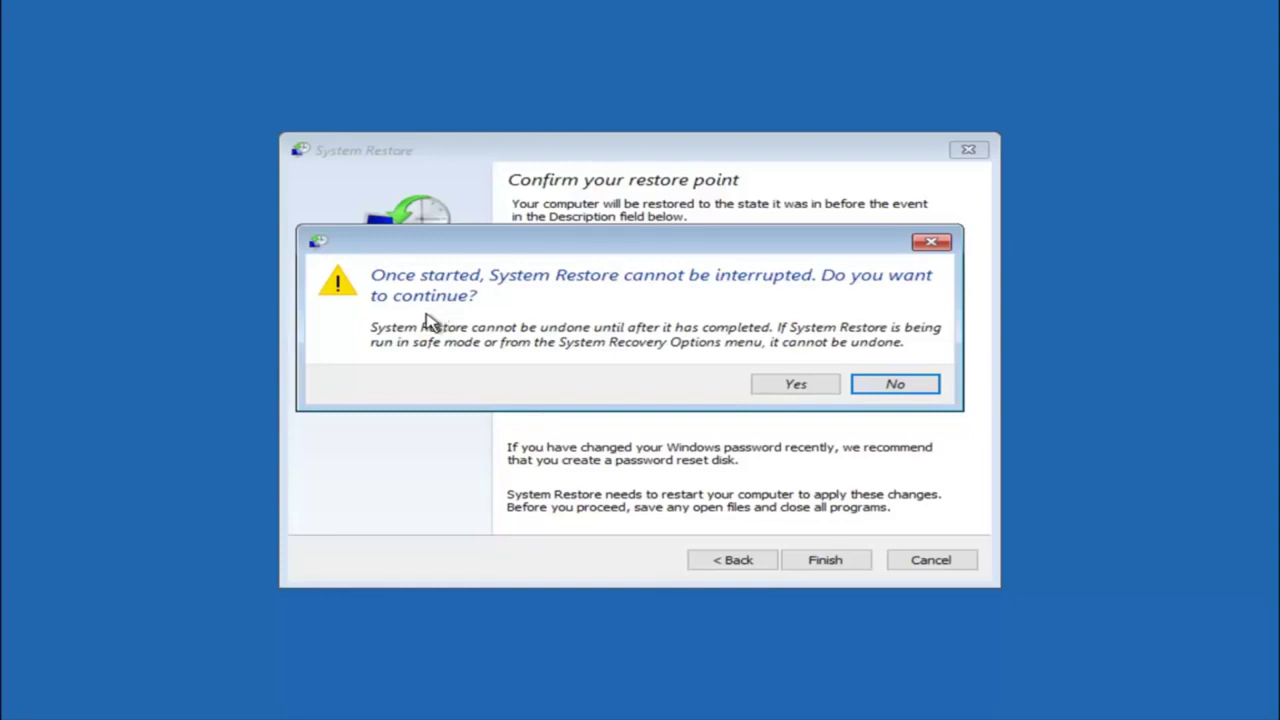
click(789, 390)
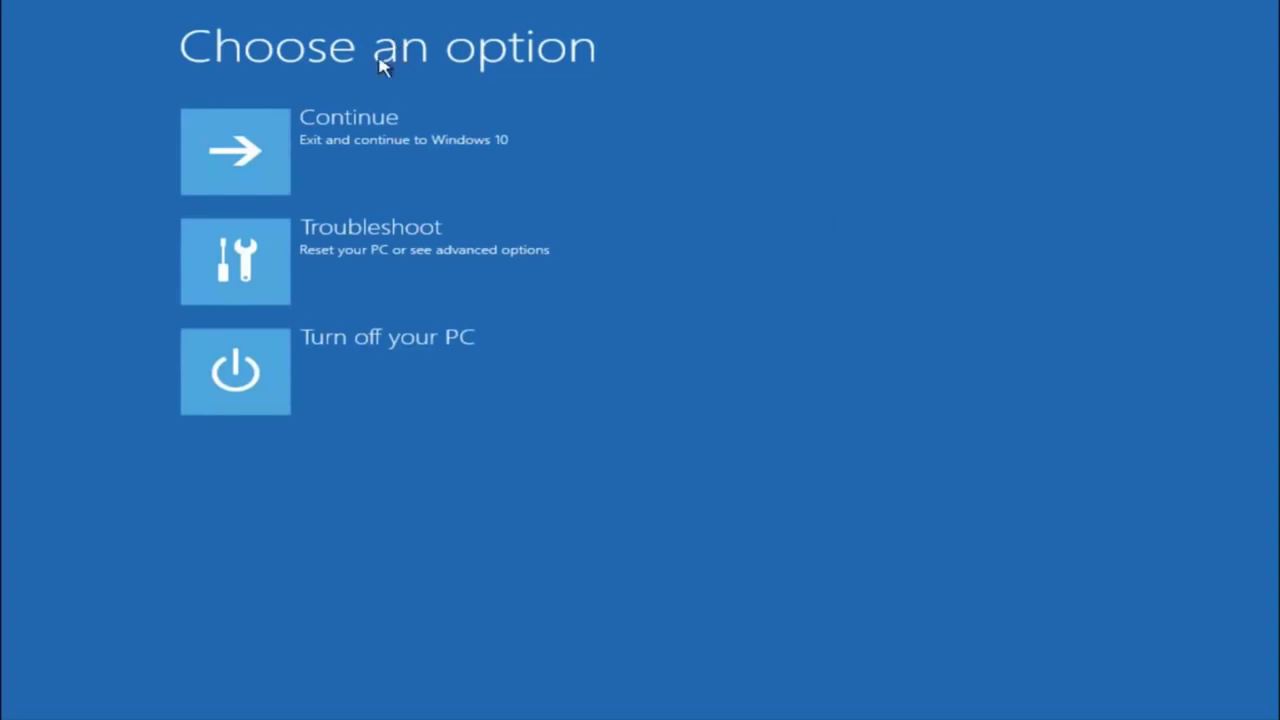
After the restart, go through Troubleshoot to the Advanced options page.
click(302, 267)
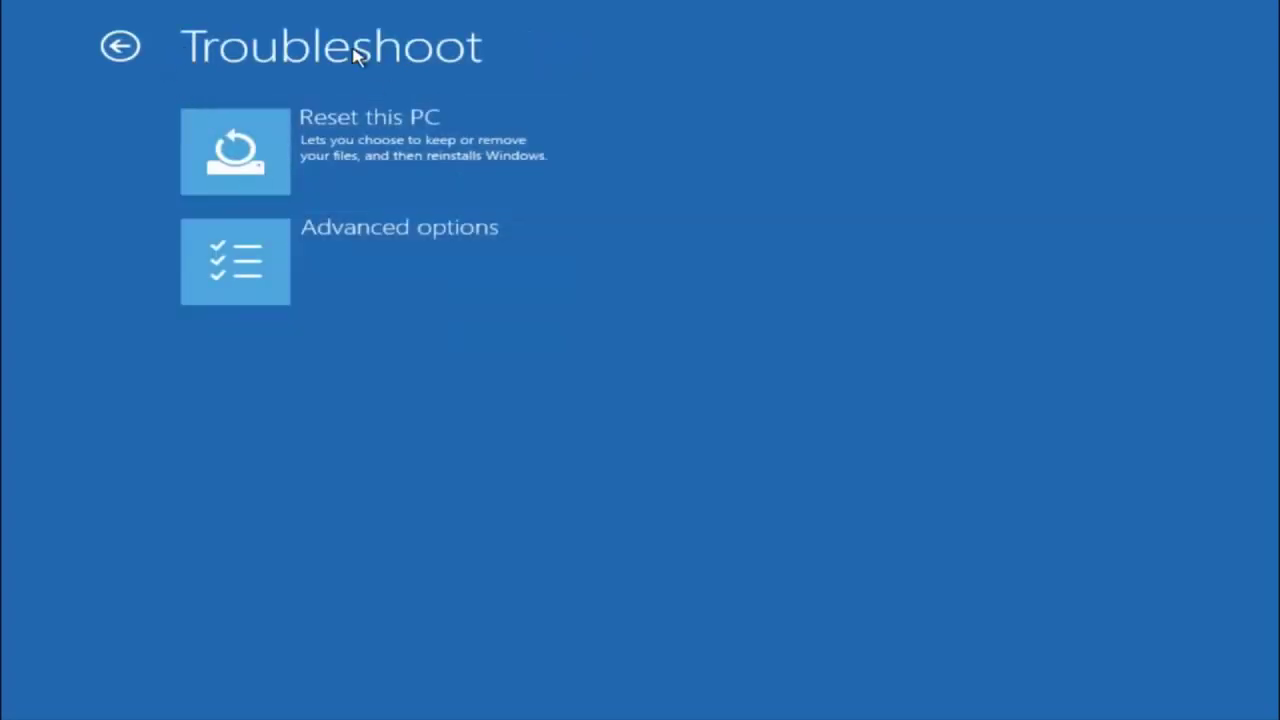
click(290, 258)
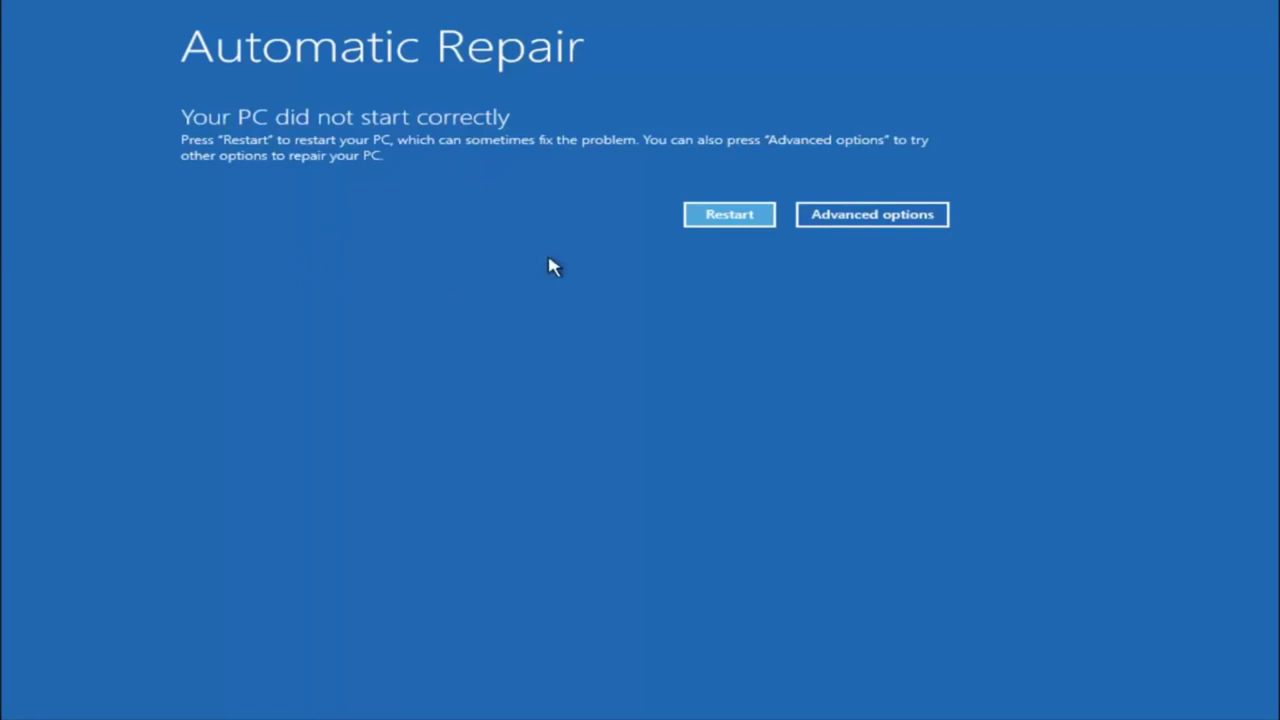
Leave Automatic Repair and reach Advanced options again via Troubleshoot.
click(858, 216)
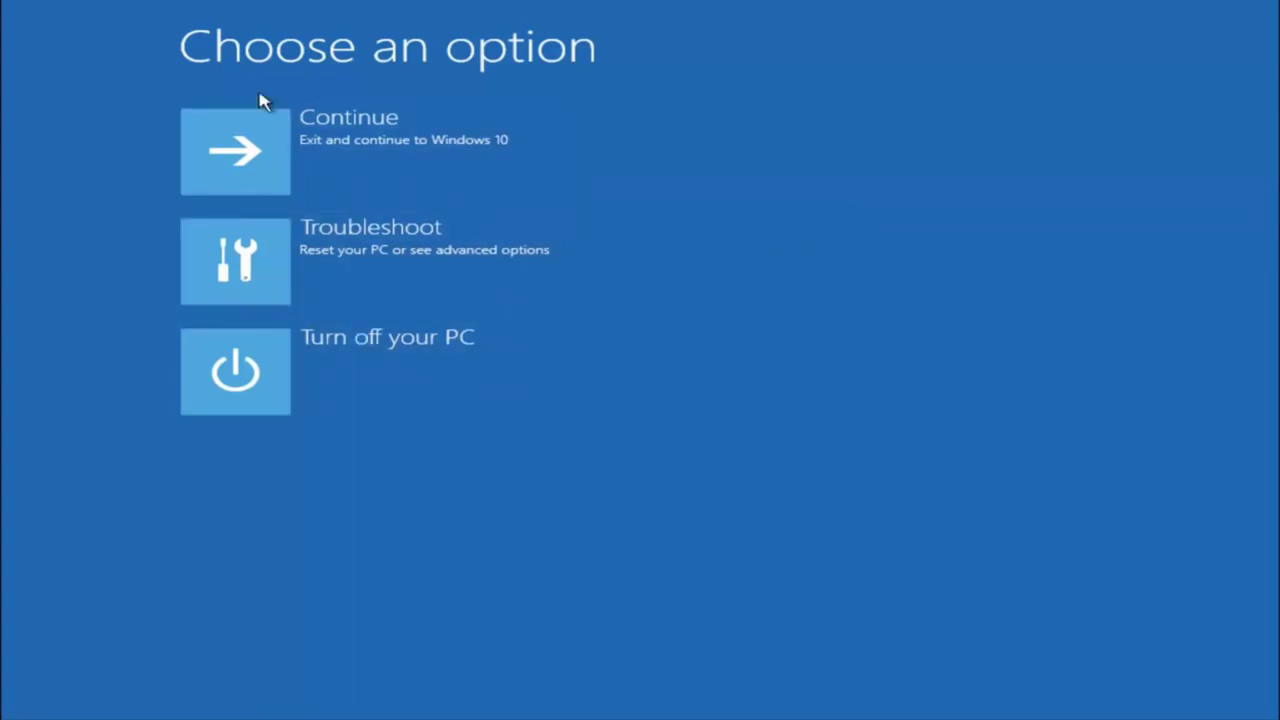
click(248, 270)
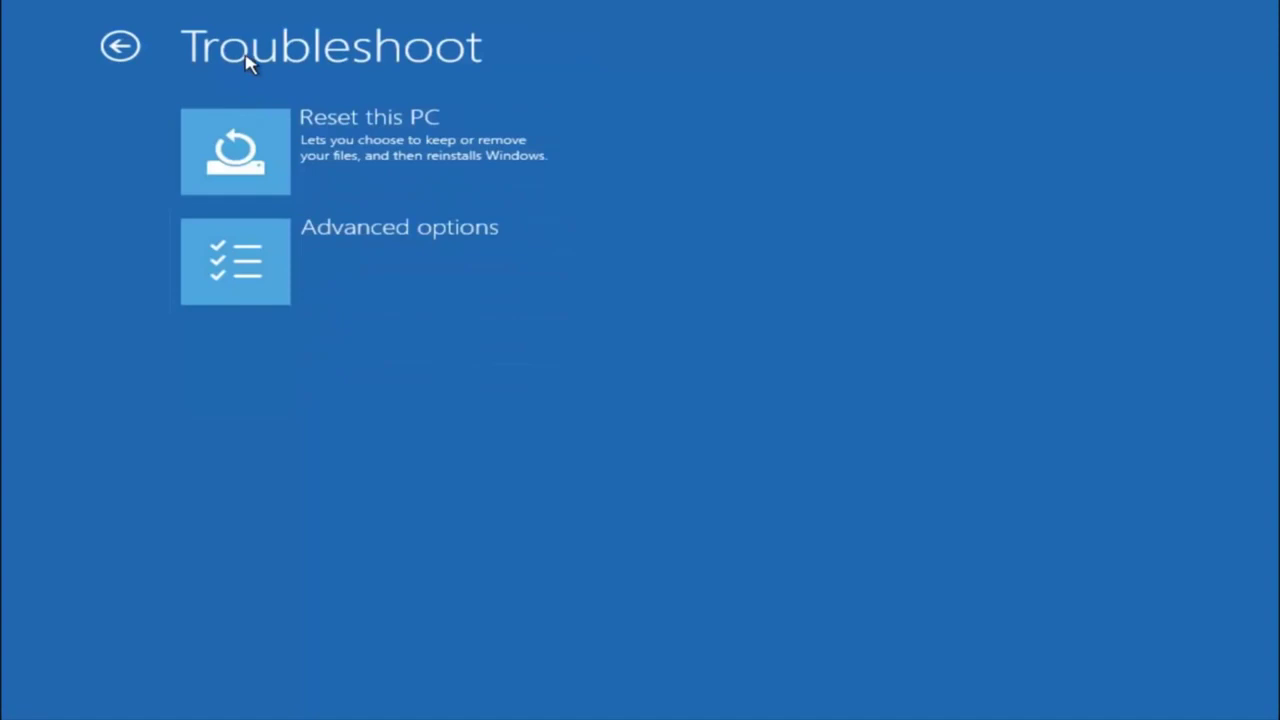
click(294, 251)
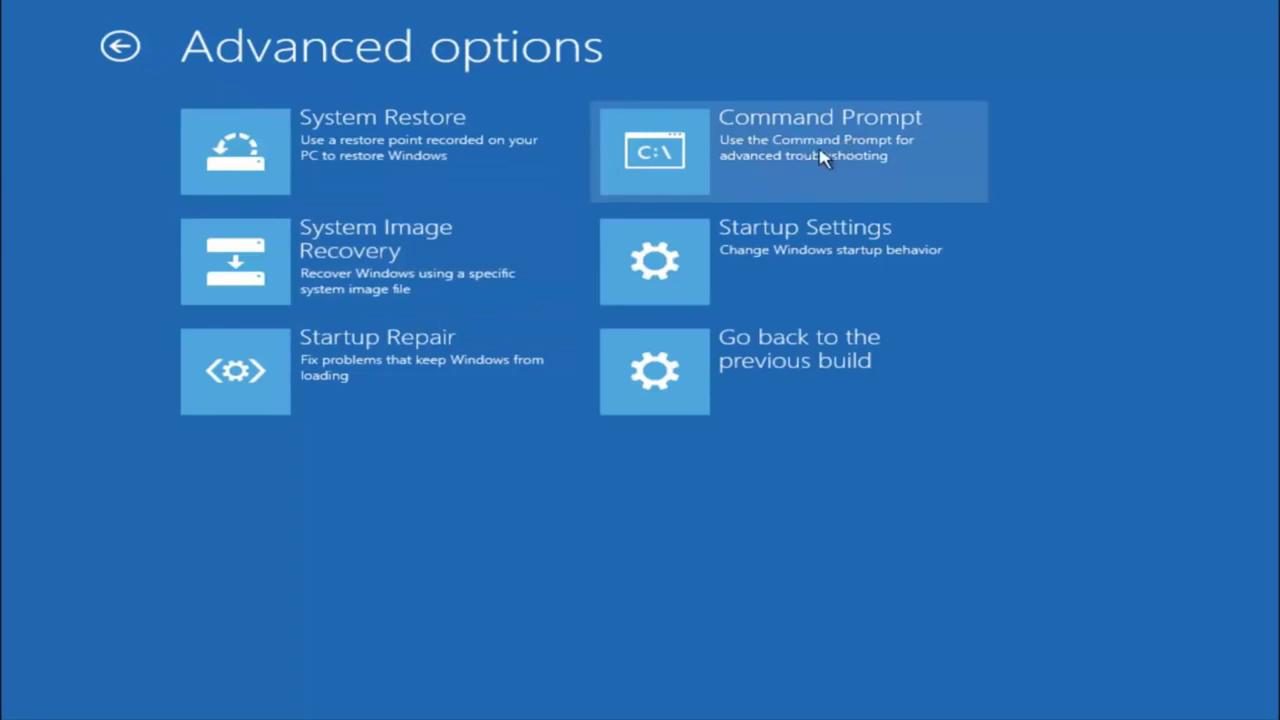
Open Command Prompt, switch to drive C:, list it, and cd into \windows\system32\config.
click(752, 163)
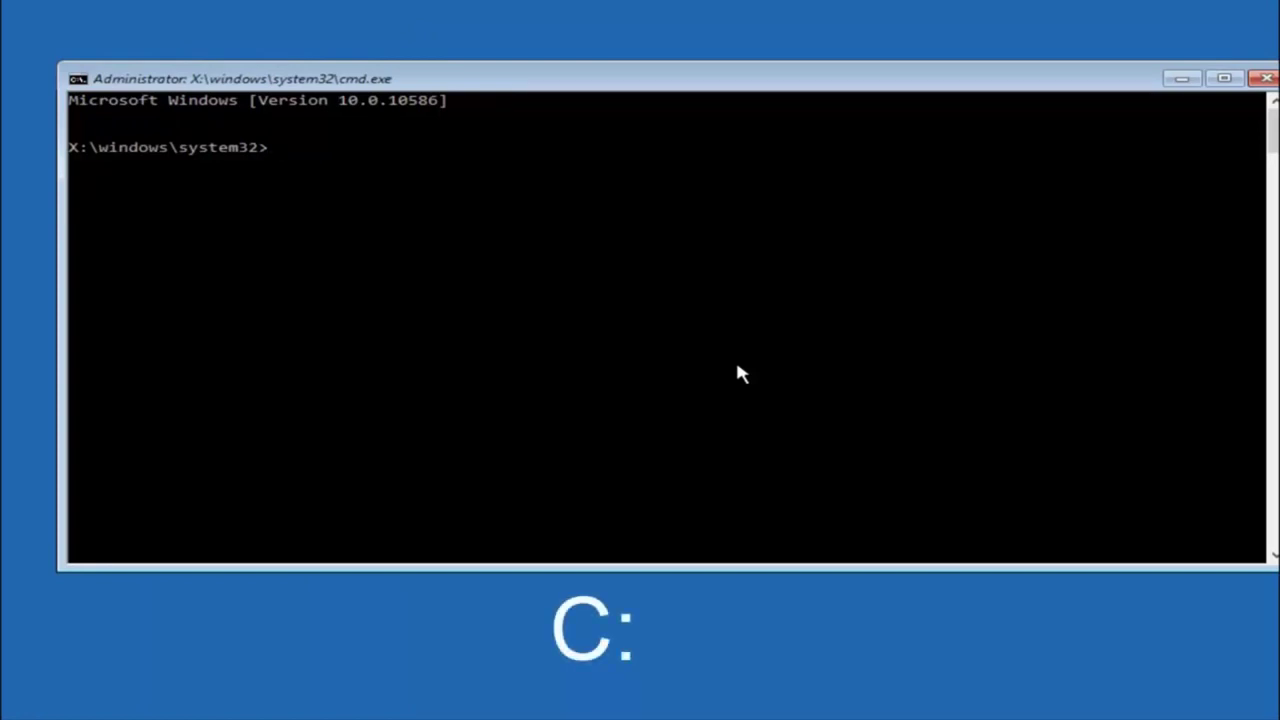
text(c:)
key(Return)
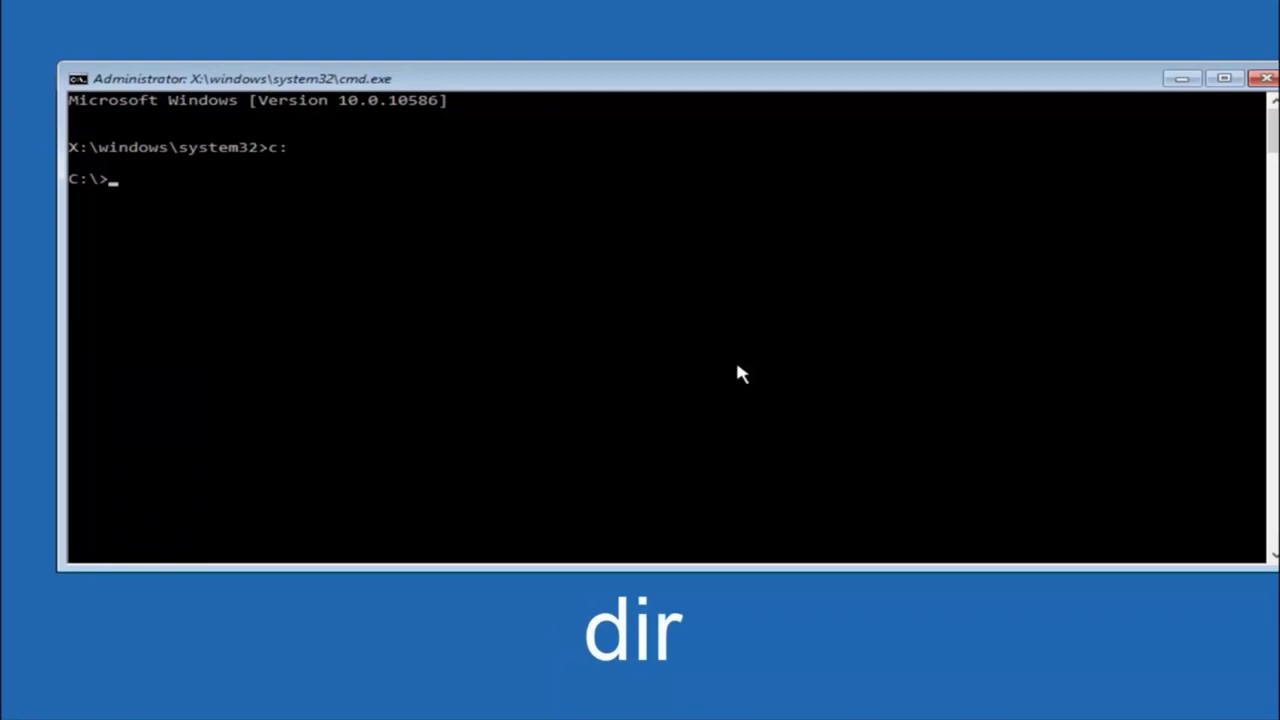
text(dir)
key(Return)
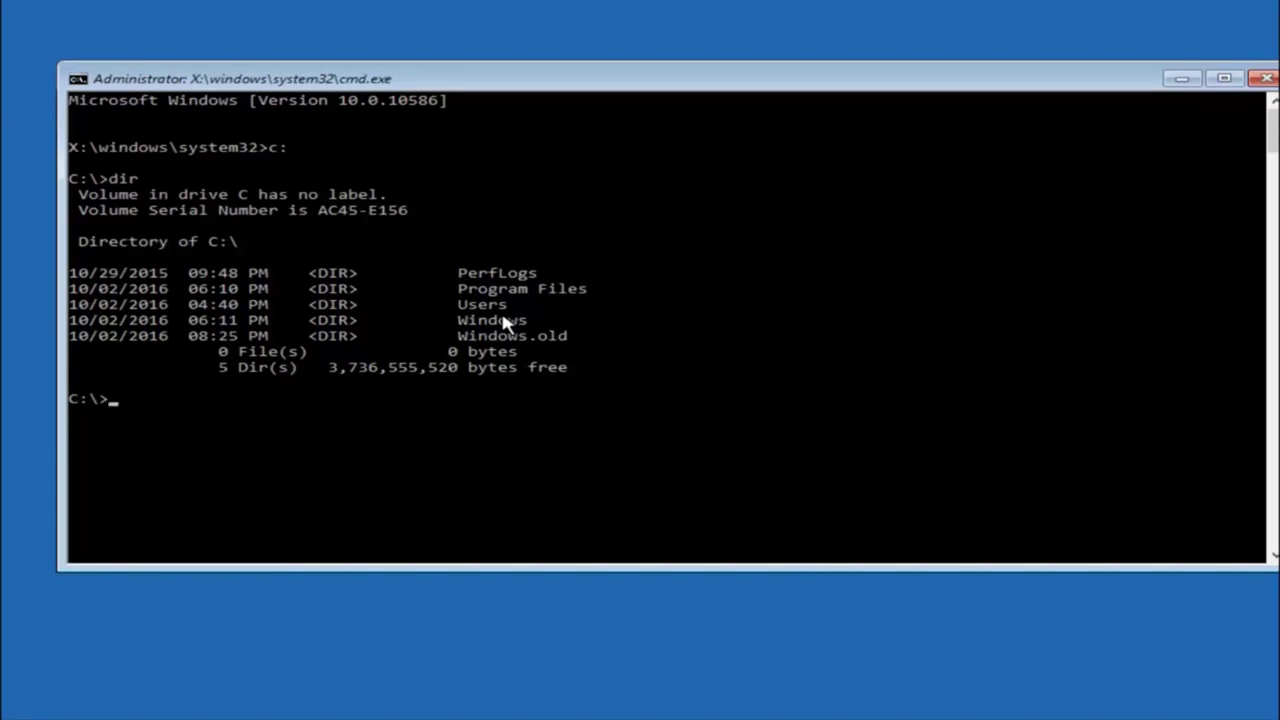
text(cd )
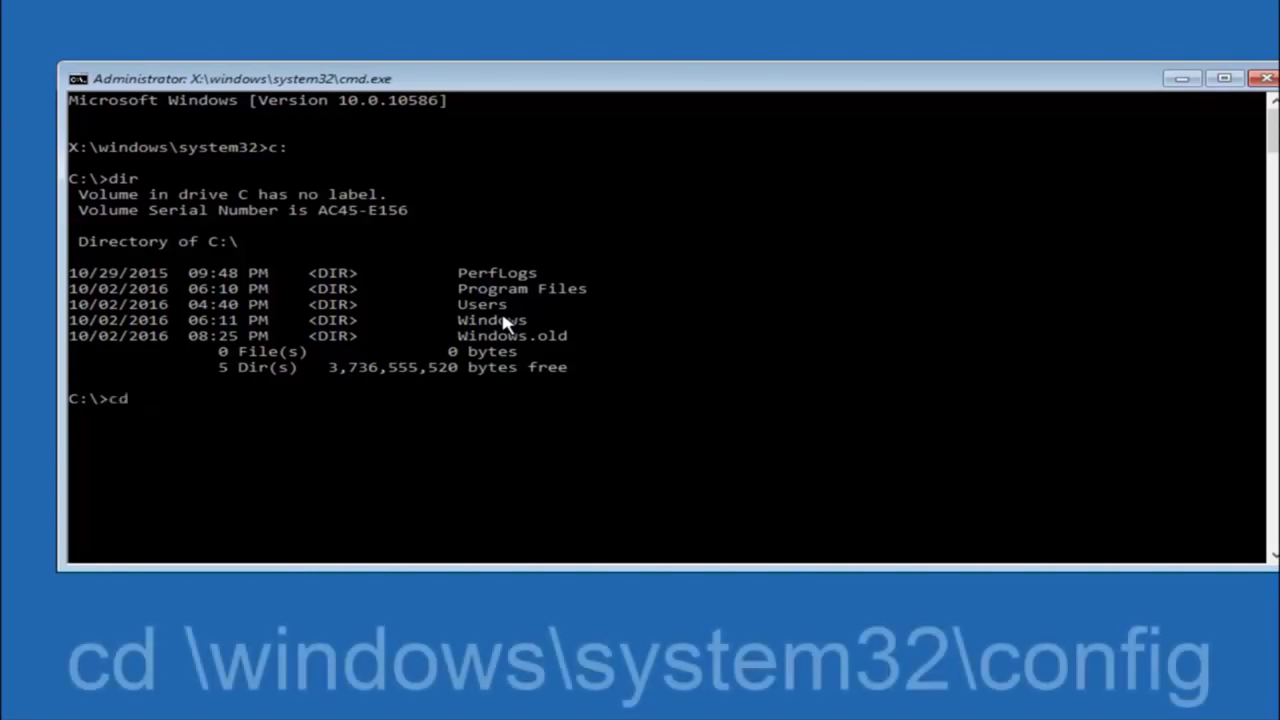
text(\wind)
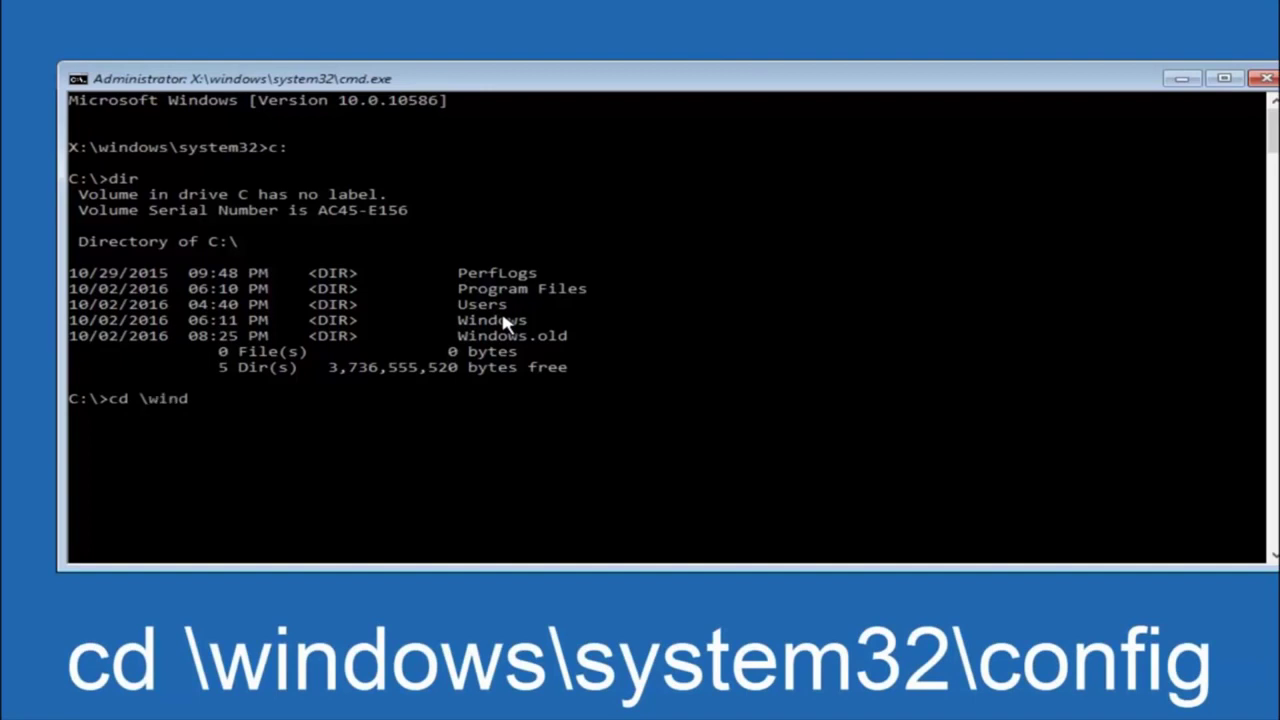
text(ows\)
text(system32)
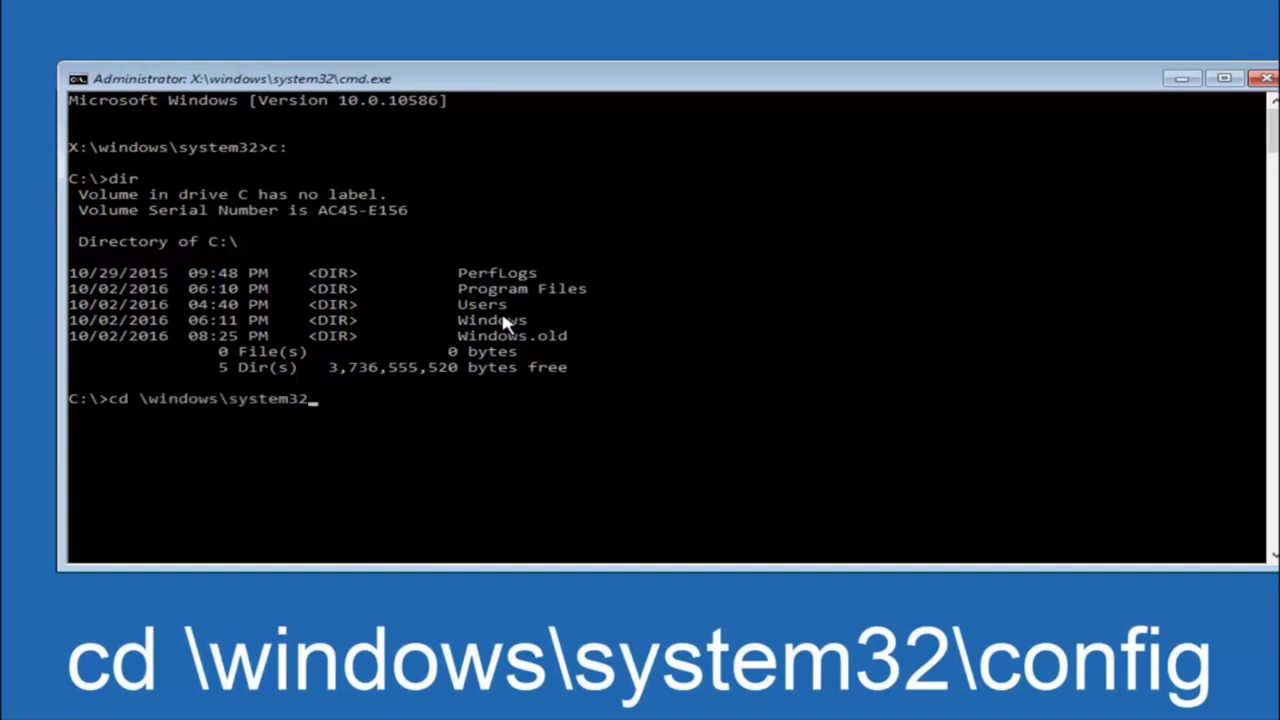
text(\conf)
text(ig)
key(Return)
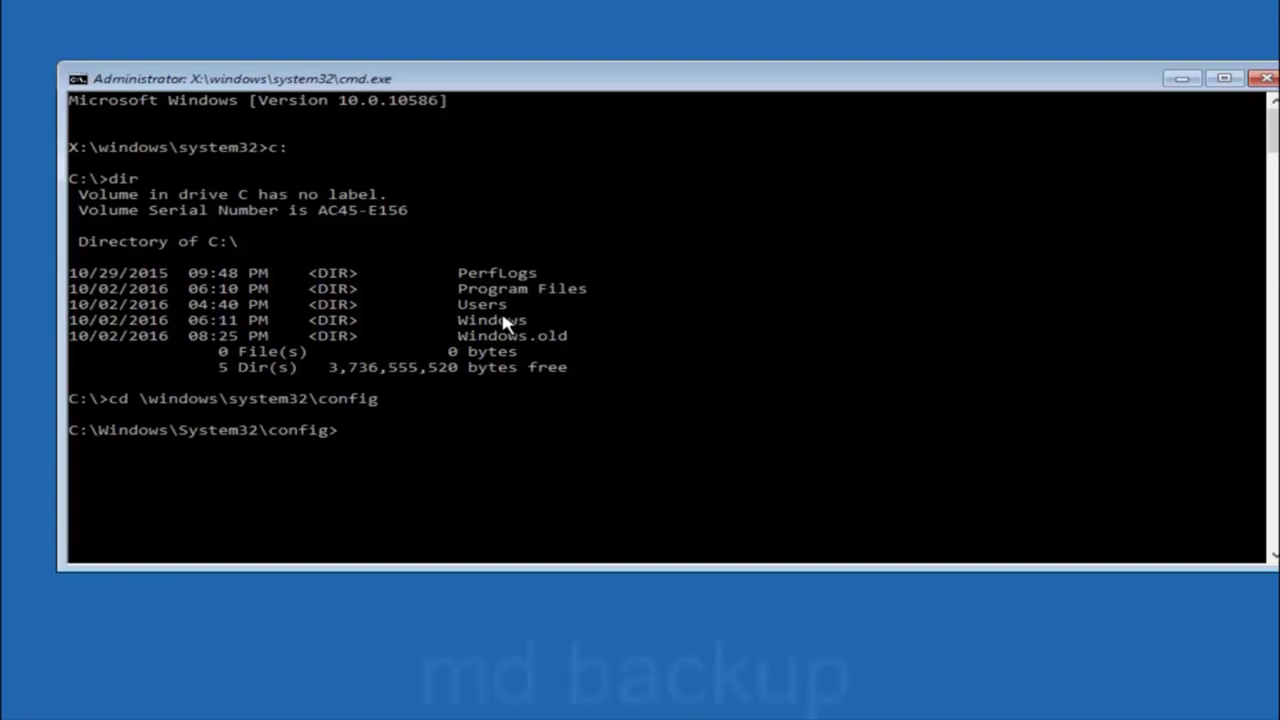
Create a 'backup' folder in config and copy all ten config files into it.
text(md bac)
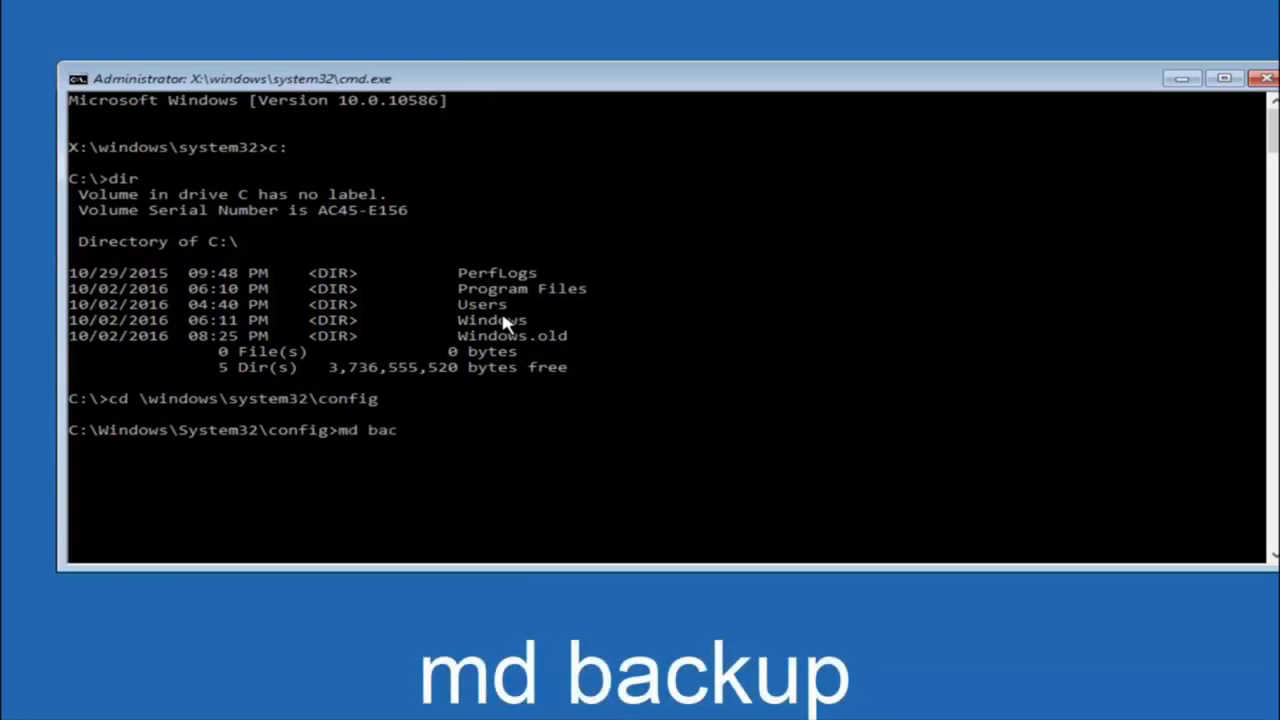
text(kup)
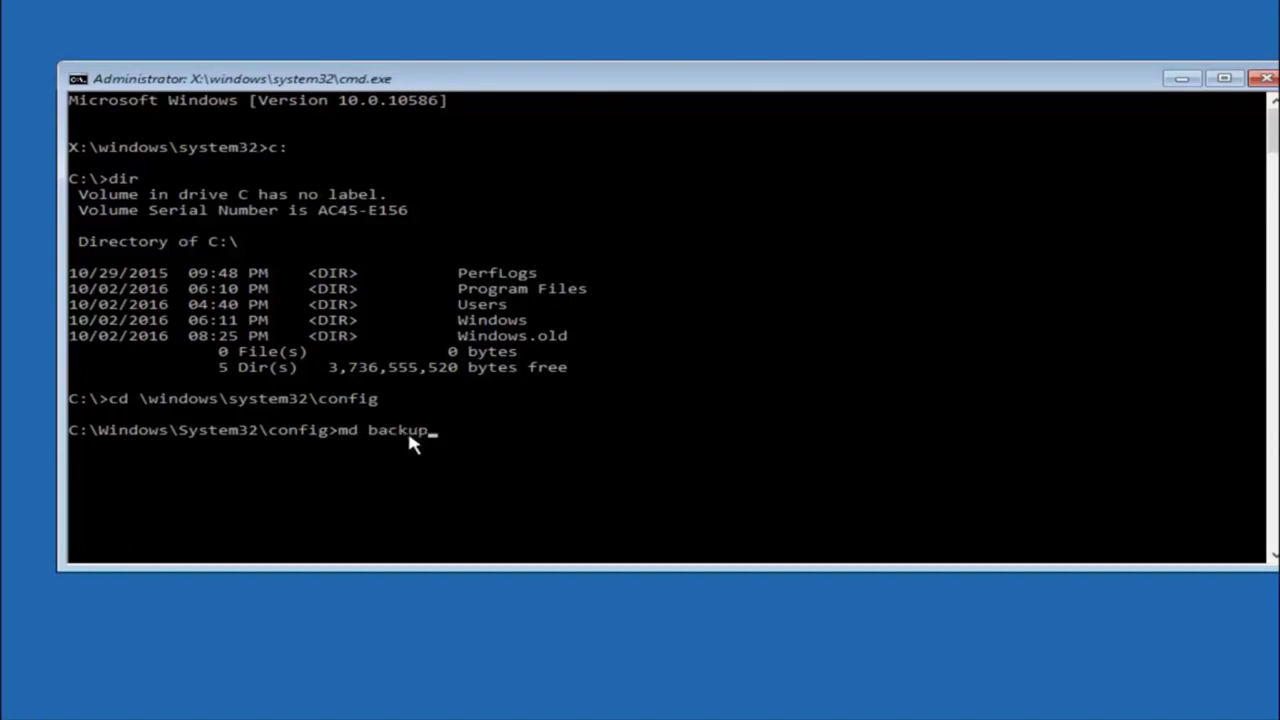
key(Return)
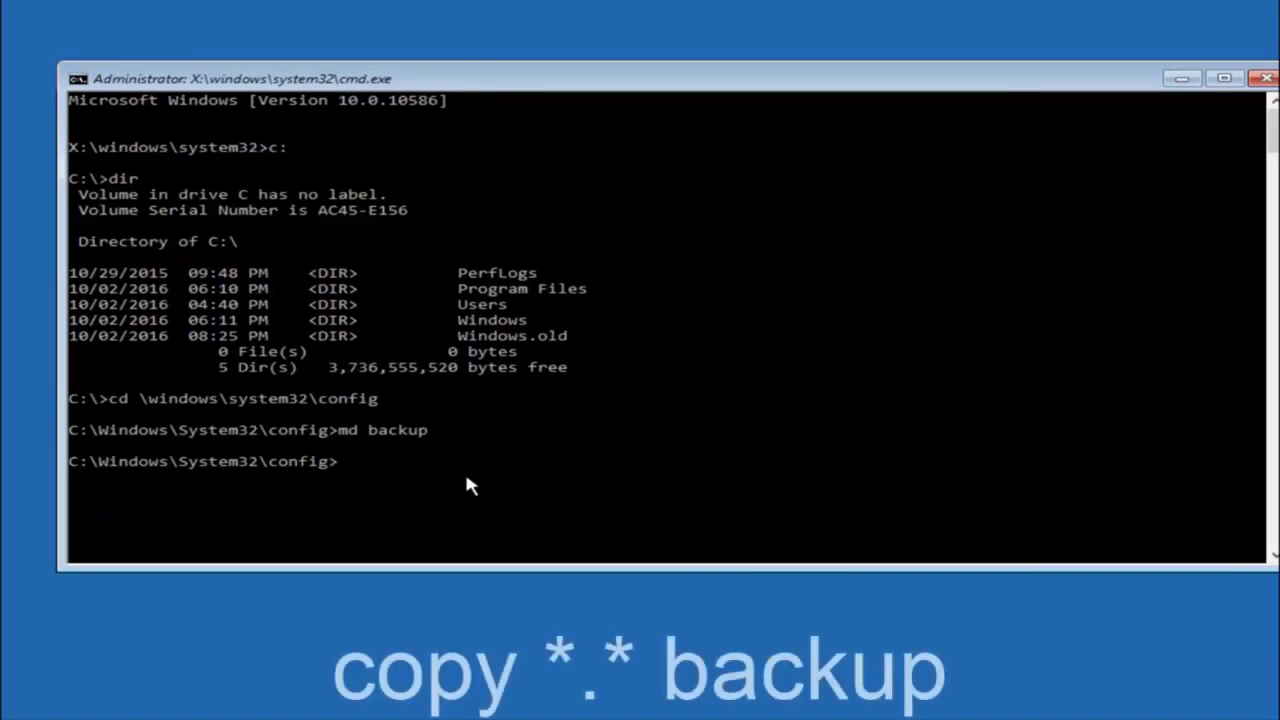
text(copy)
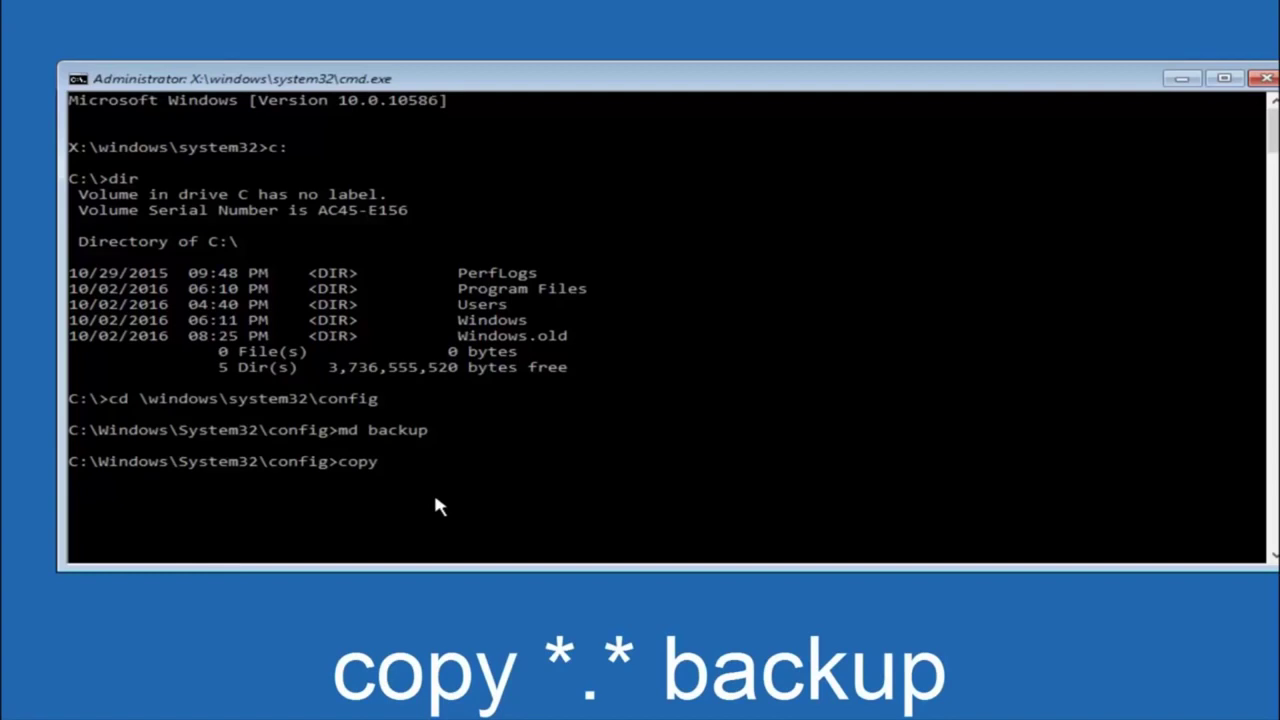
text( *)
text(.)
text(*)
text( bac)
text(kup)
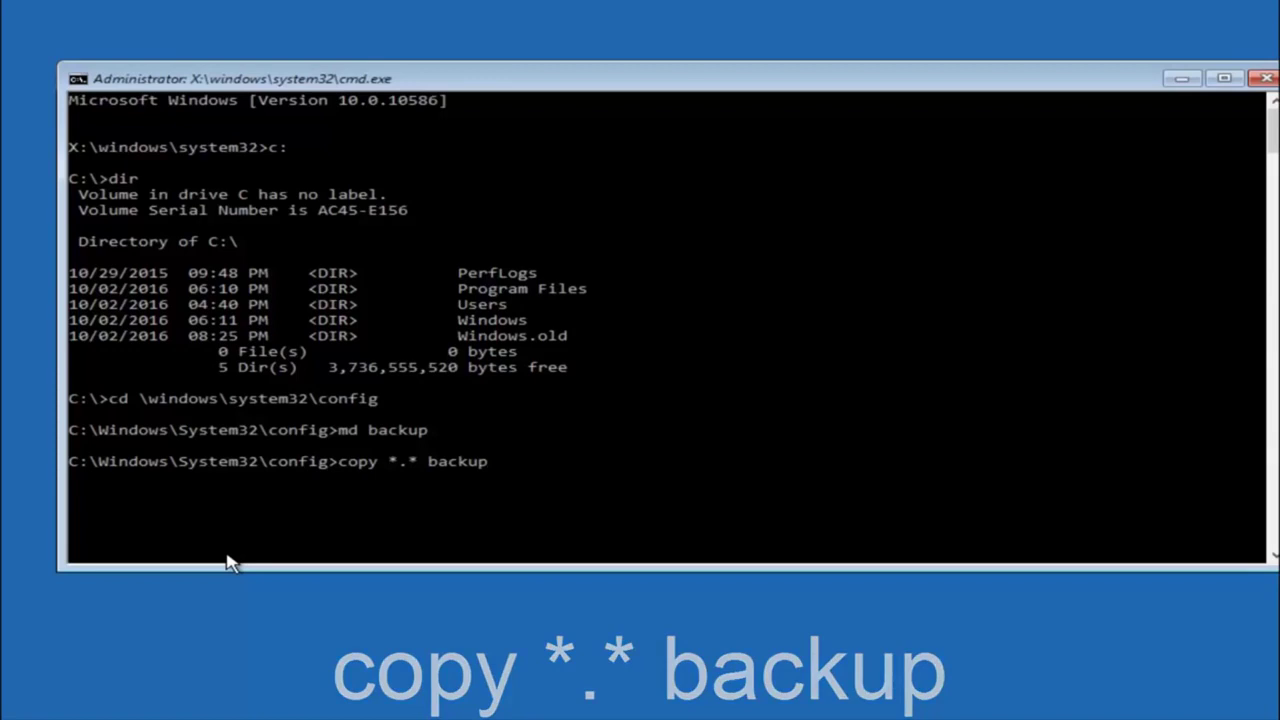
key(Return)
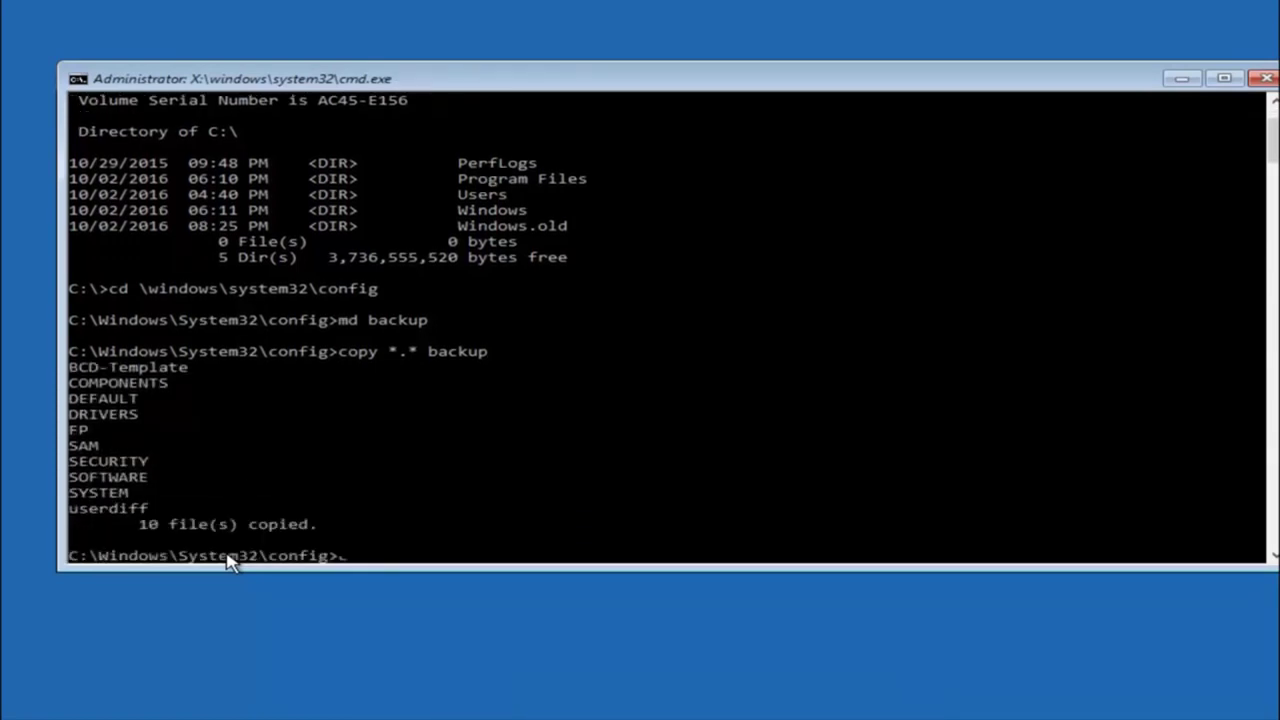
Move into the RegBack folder and list its five hive backup files.
text(config>C)
text(D)
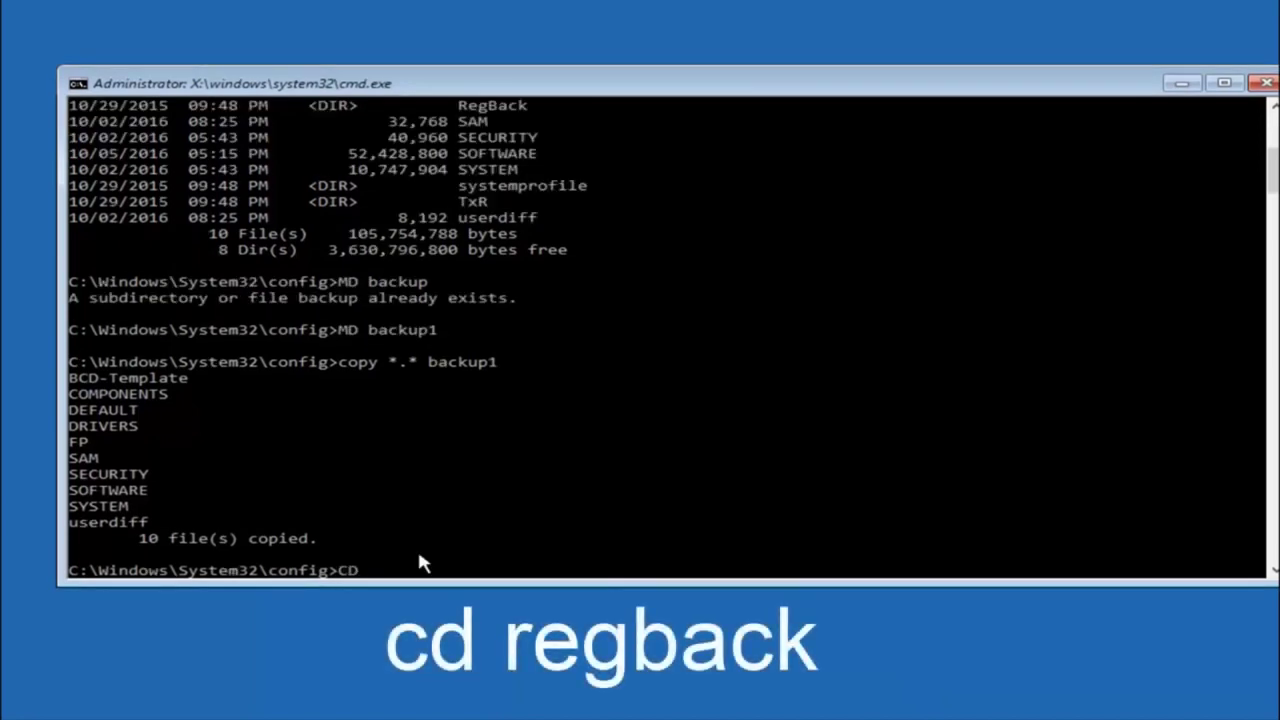
text( reg)
text(b)
text(ack)
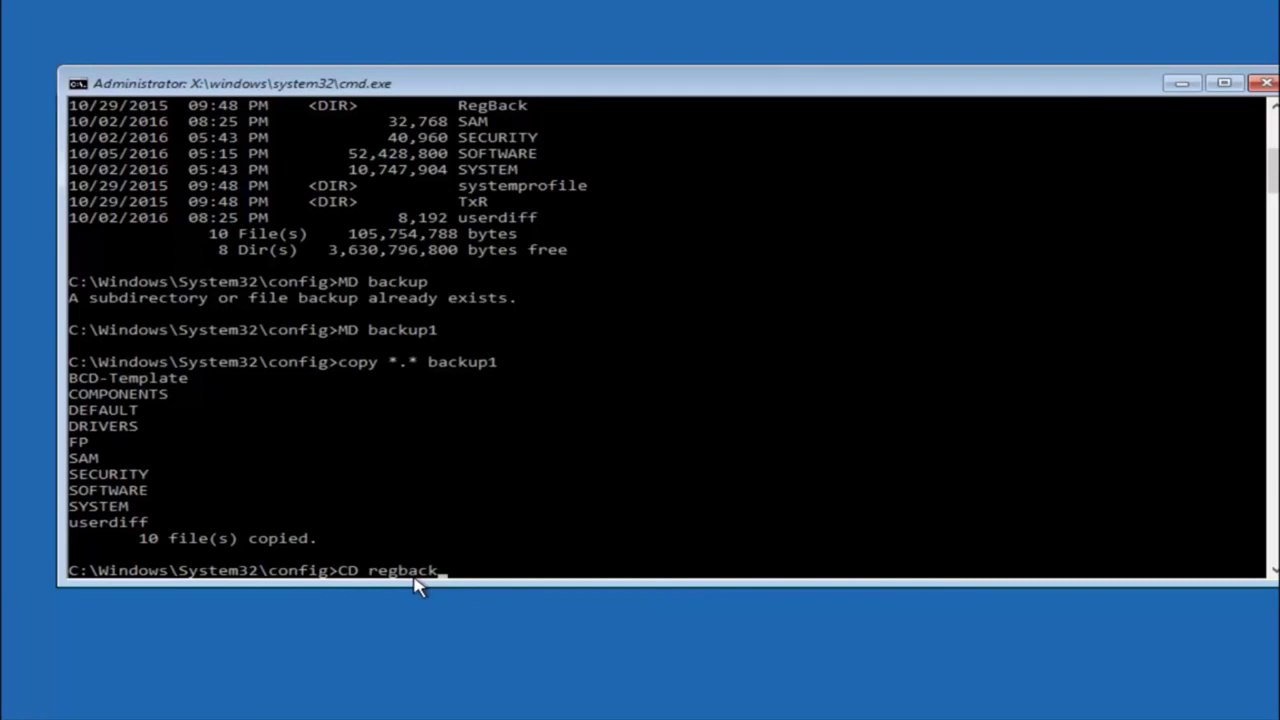
key(Return)
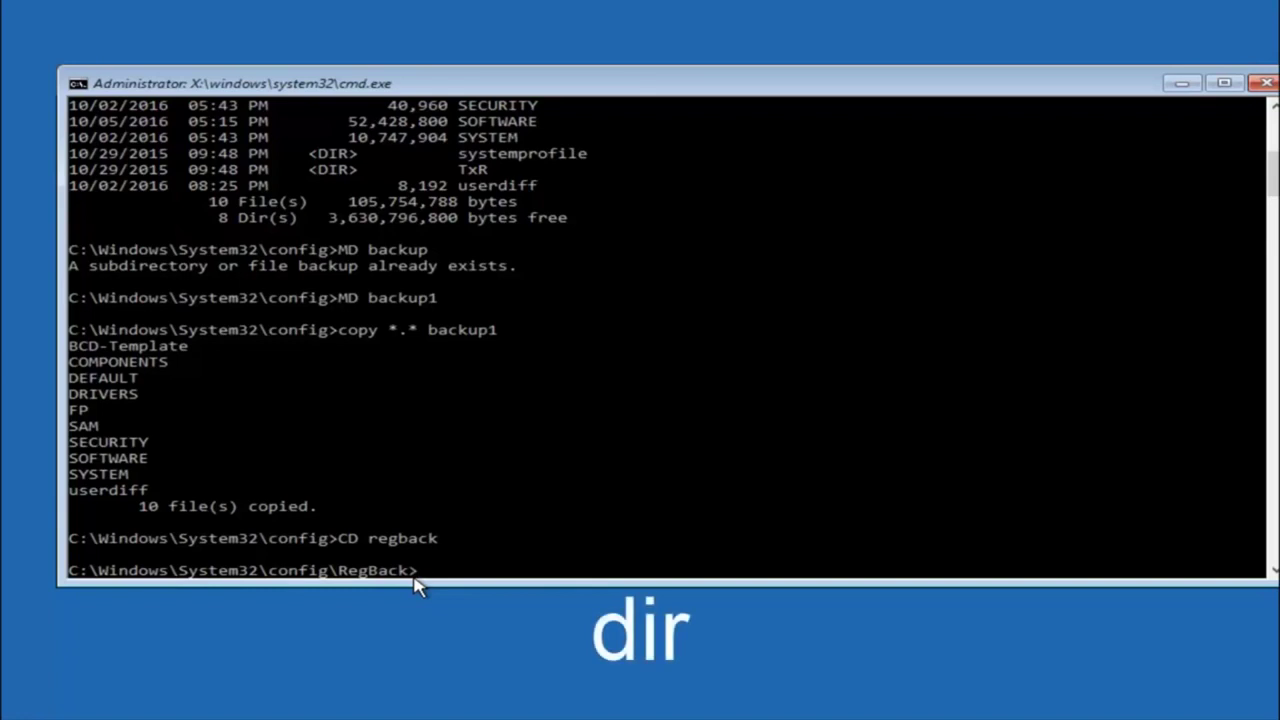
text(dir)
key(Return)
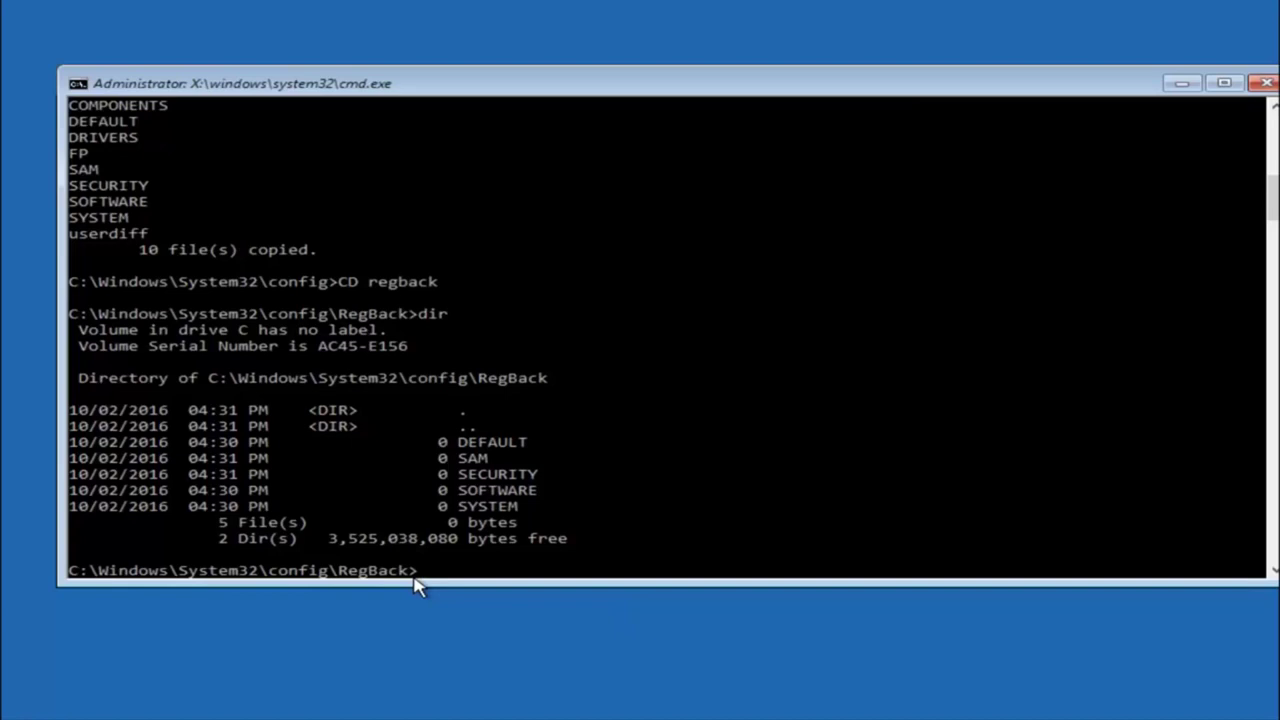
Copy all RegBack files up into config, answering A to overwrite every original.
text(copy)
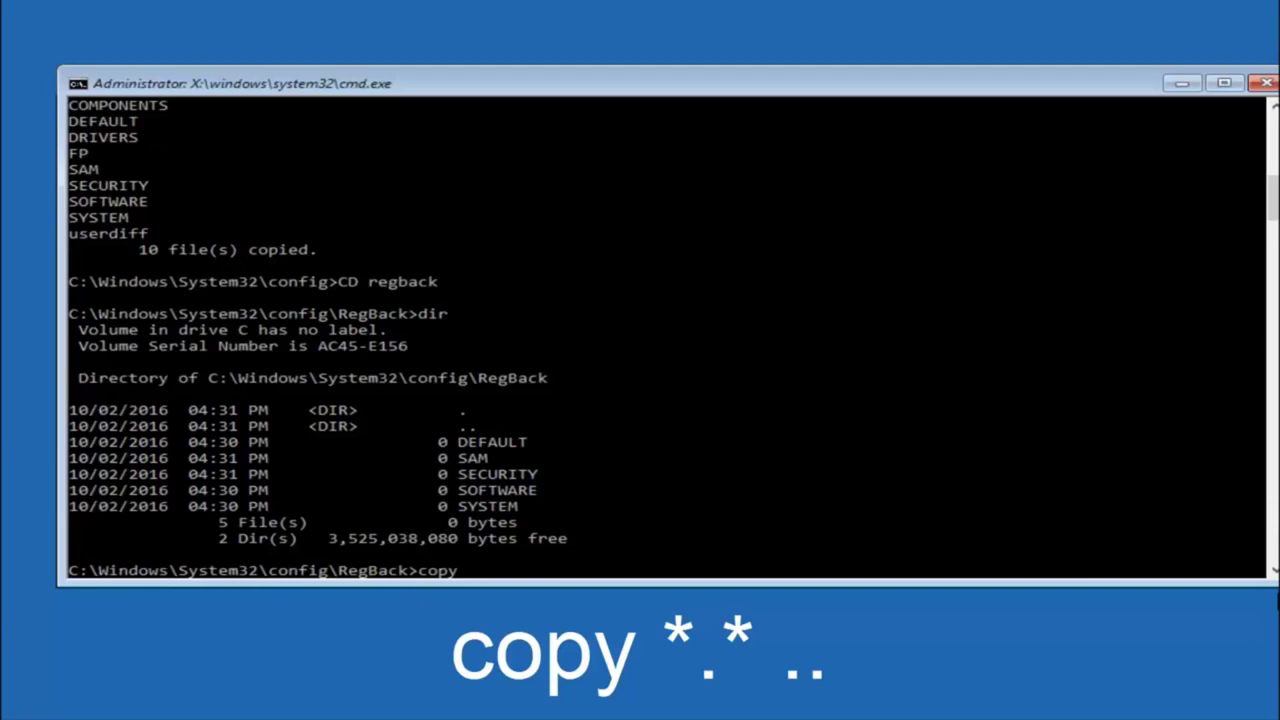
click(473, 572)
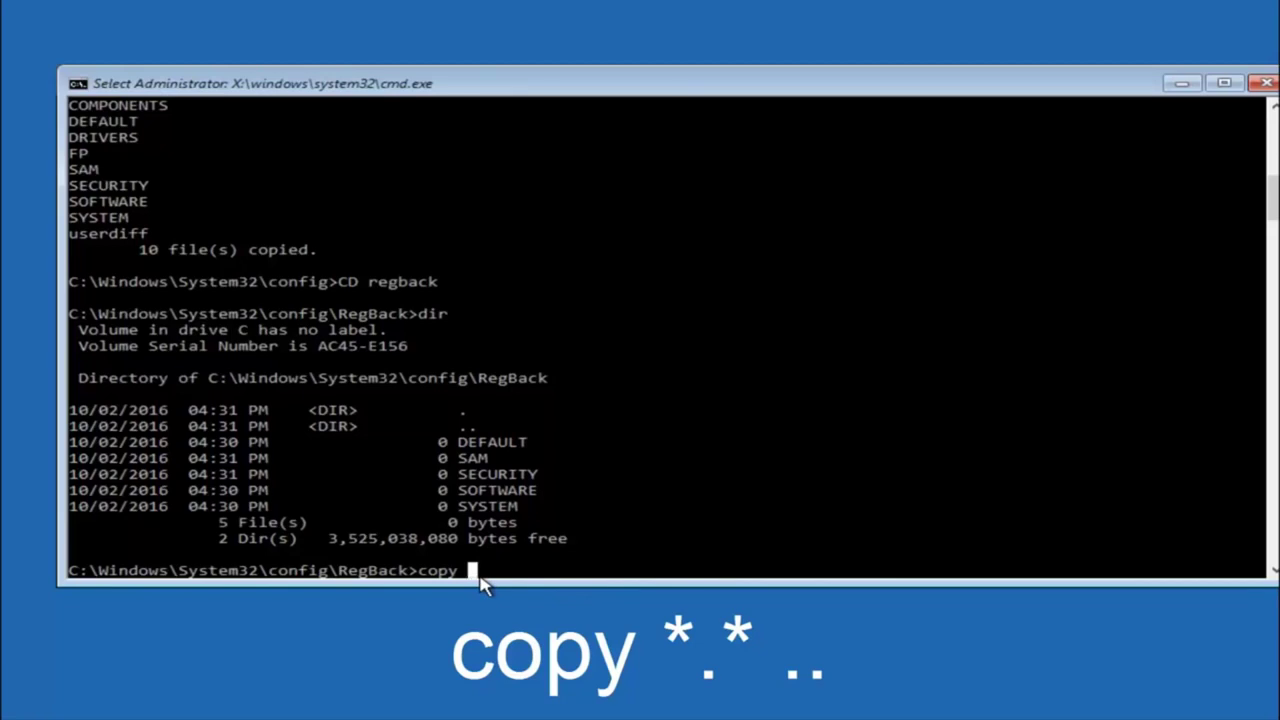
text(*)
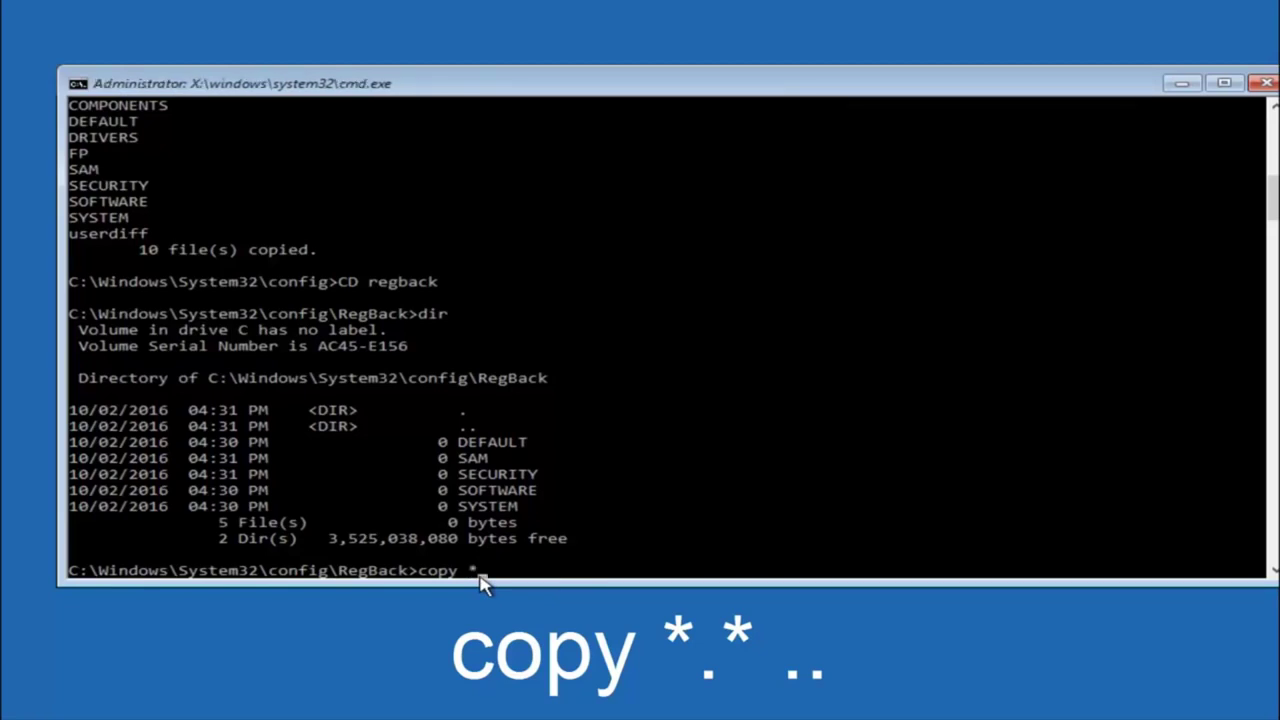
text(.*)
key(Return)
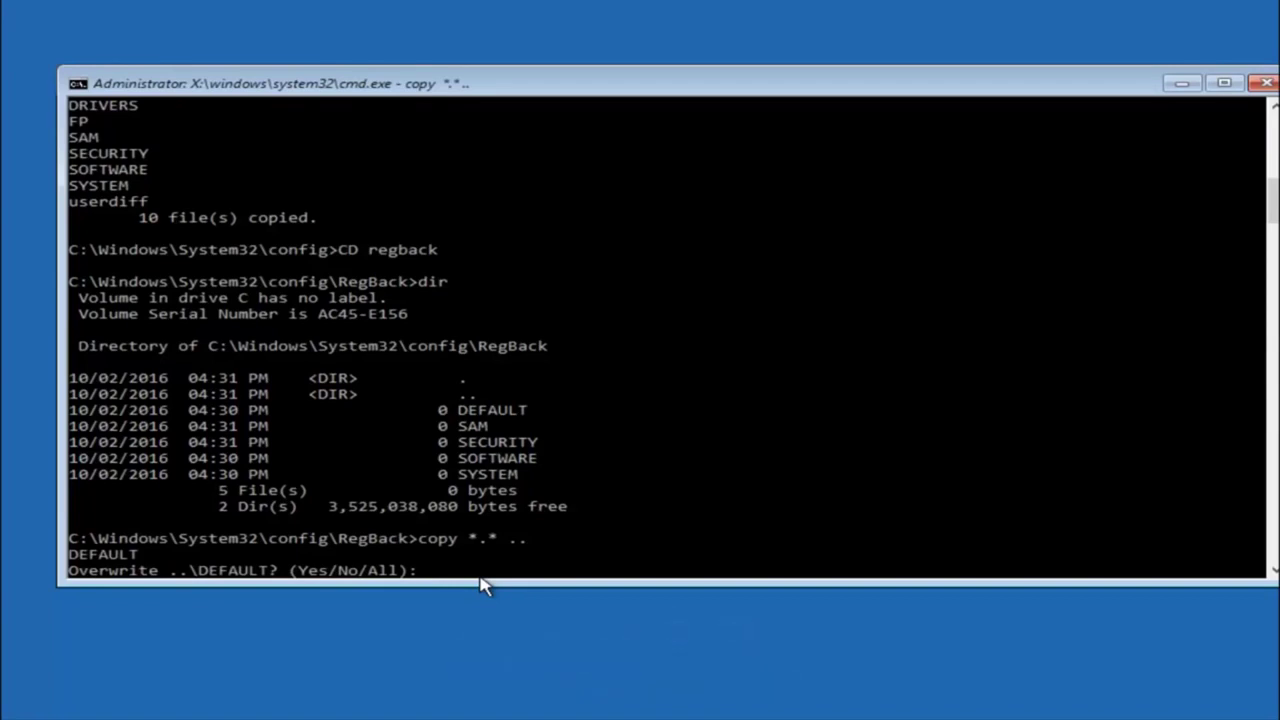
text(A)
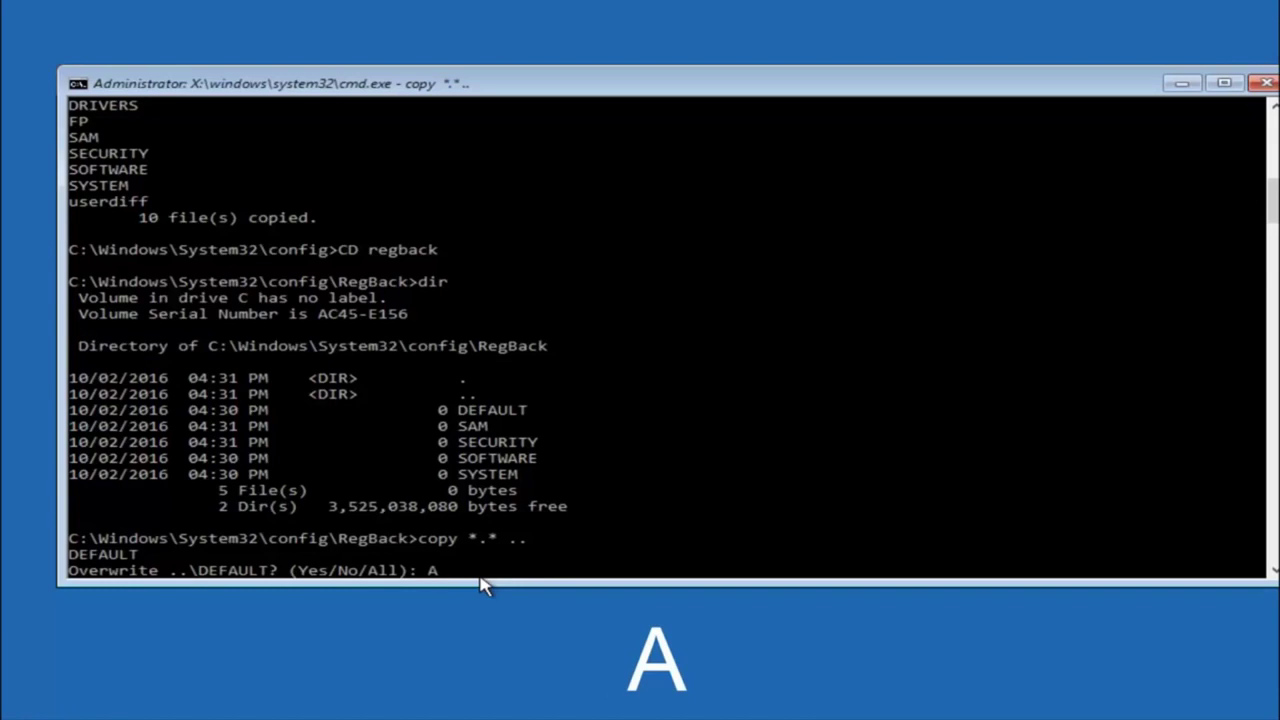
key(Return)
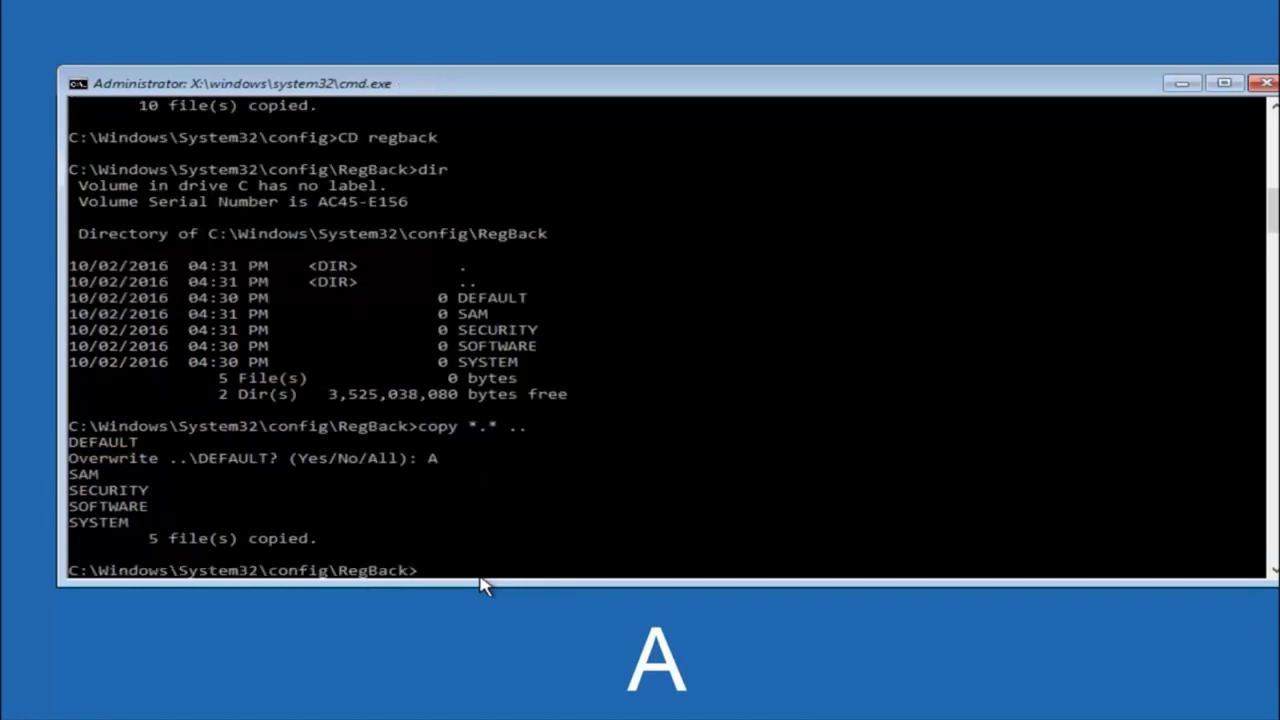